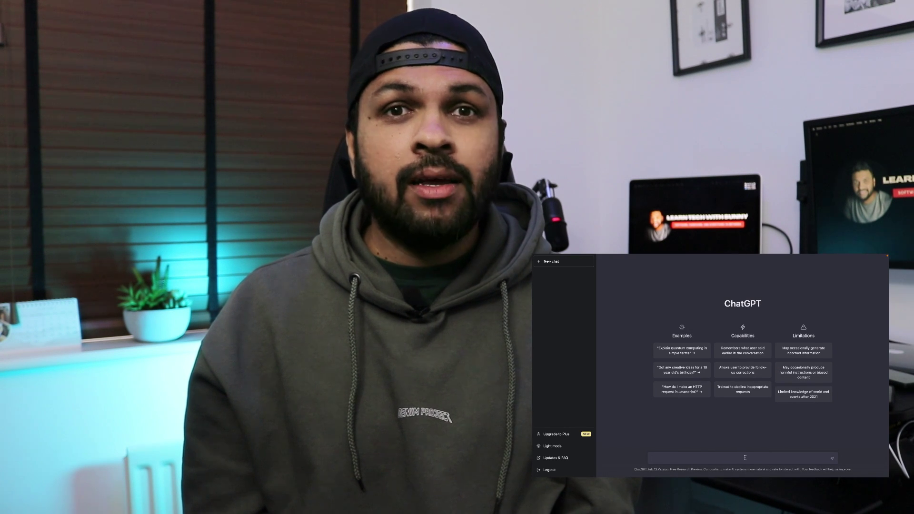
Step: Ask ChatGPT to write an essay on the Taj Mahal
{"action": "type", "text": "write an es"}
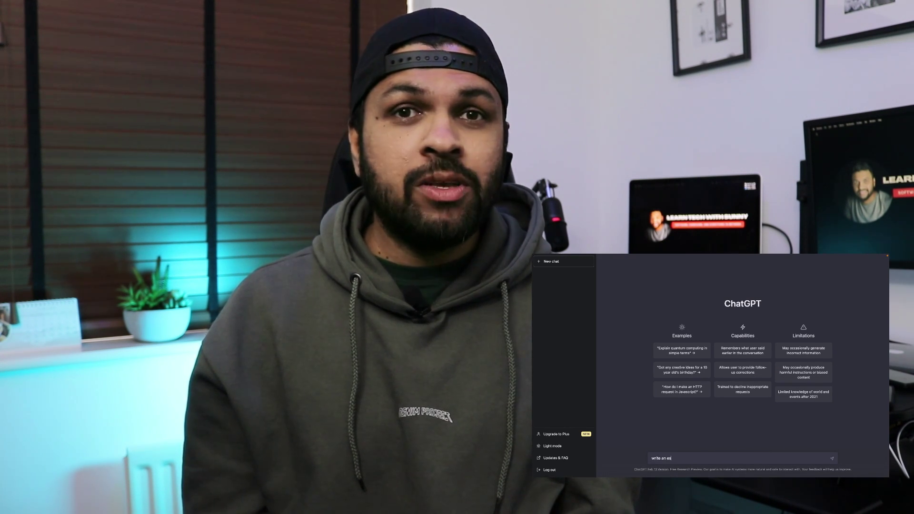
{"action": "type", "text": "say on taj mahal"}
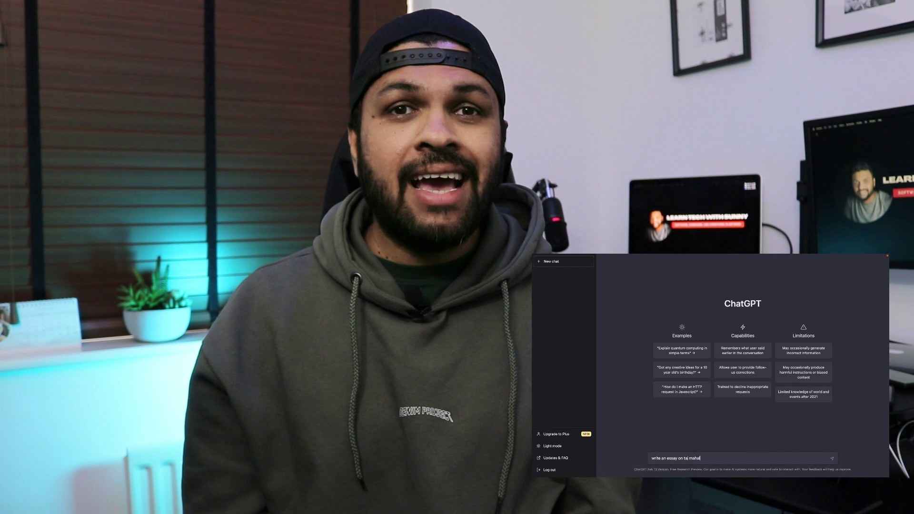
{"action": "key", "text": "Return"}
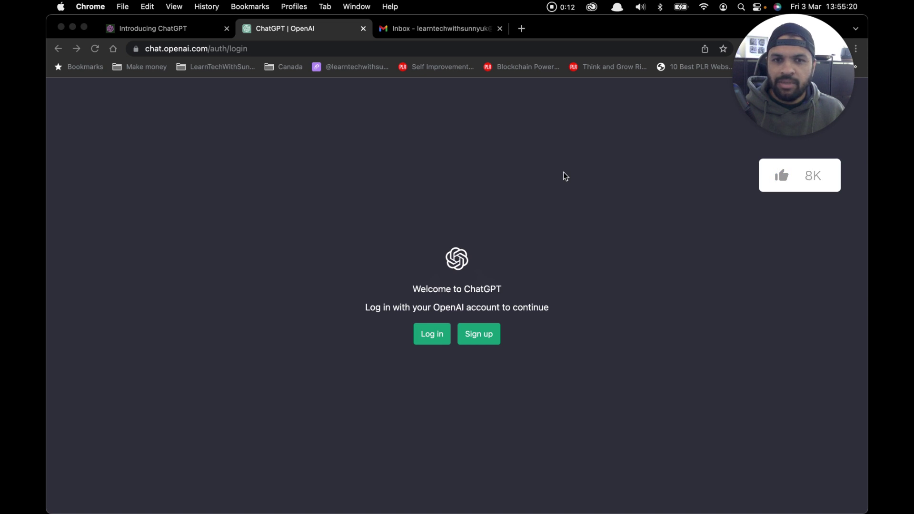
Step: Start a new OpenAI account sign-up with the saved e-mail address and type the account password
{"action": "left_click", "coordinate": [481, 344]}
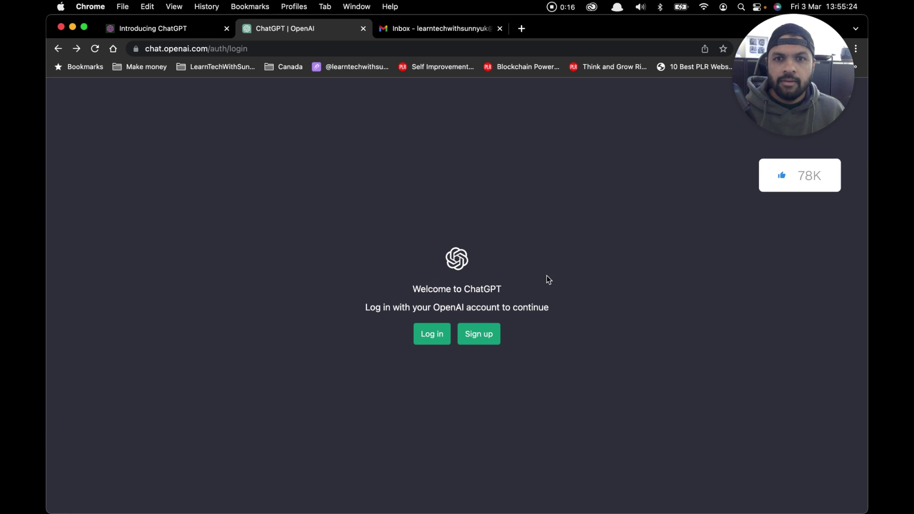
{"action": "left_click", "coordinate": [481, 343]}
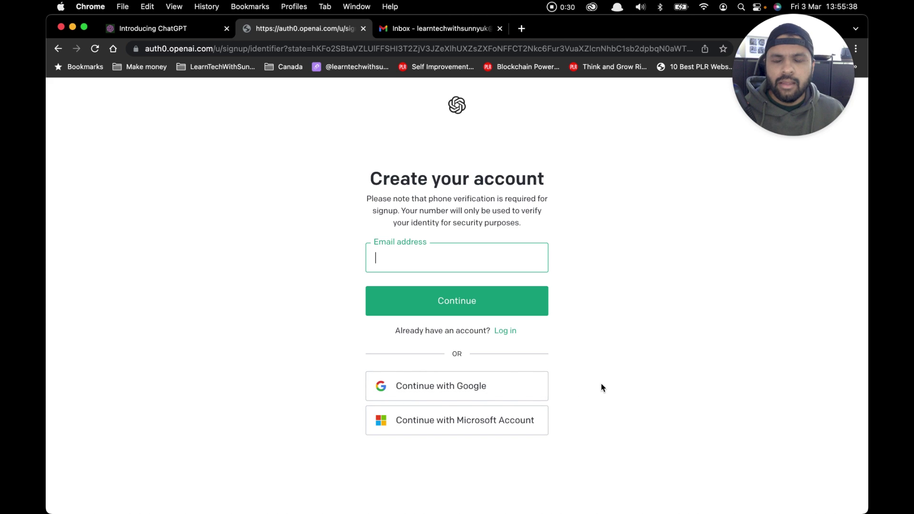
{"action": "left_click", "coordinate": [501, 262]}
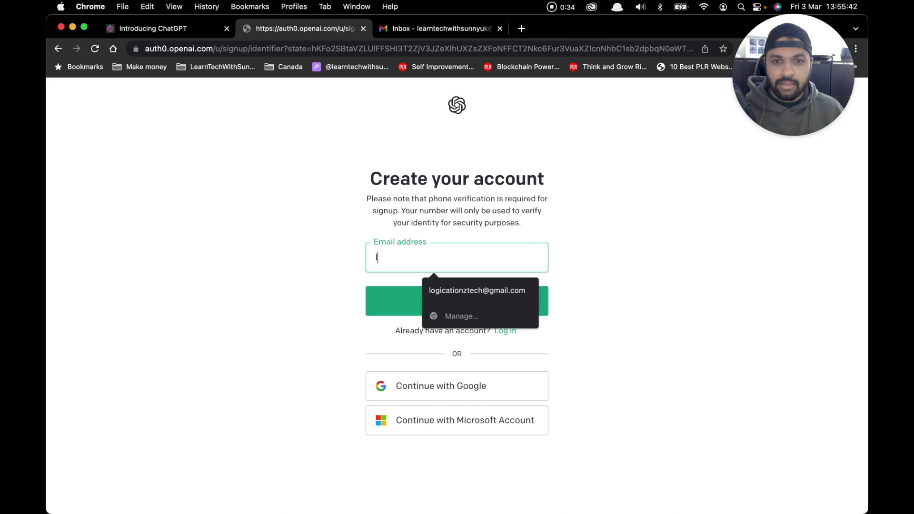
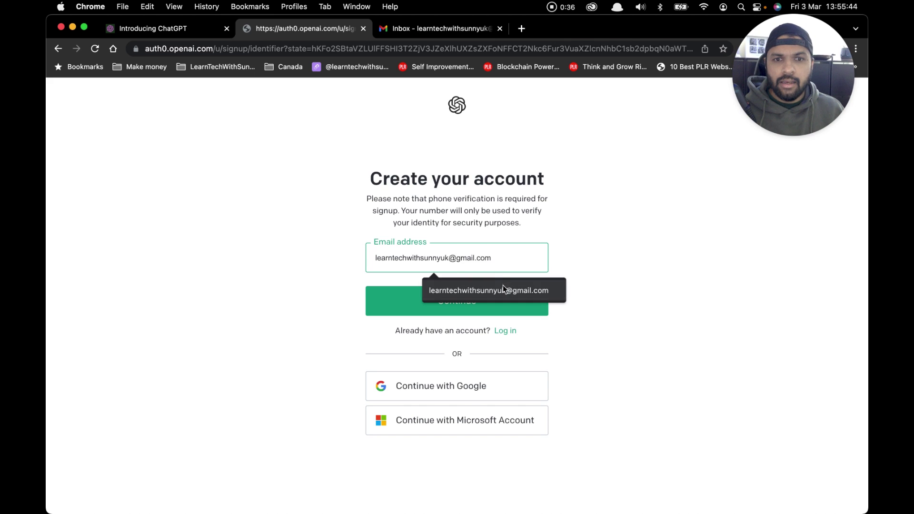
{"action": "left_click", "coordinate": [502, 285]}
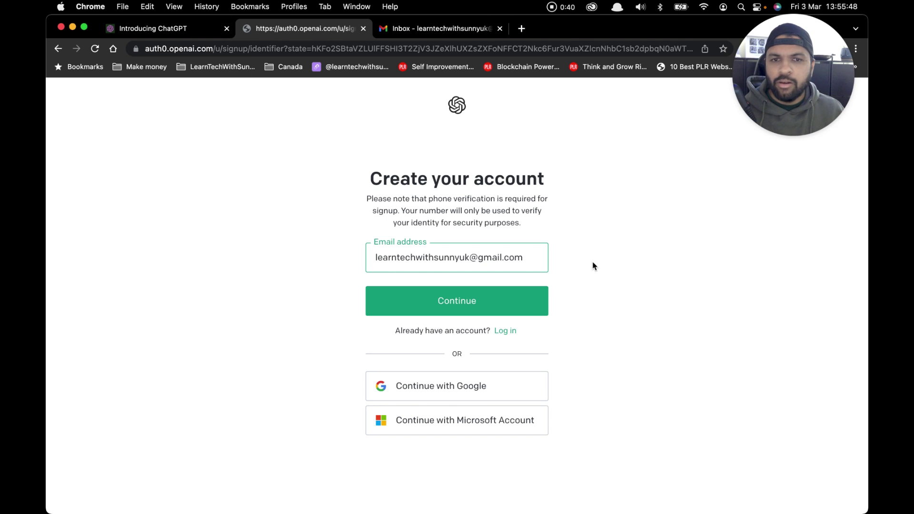
{"action": "left_click", "coordinate": [442, 305]}
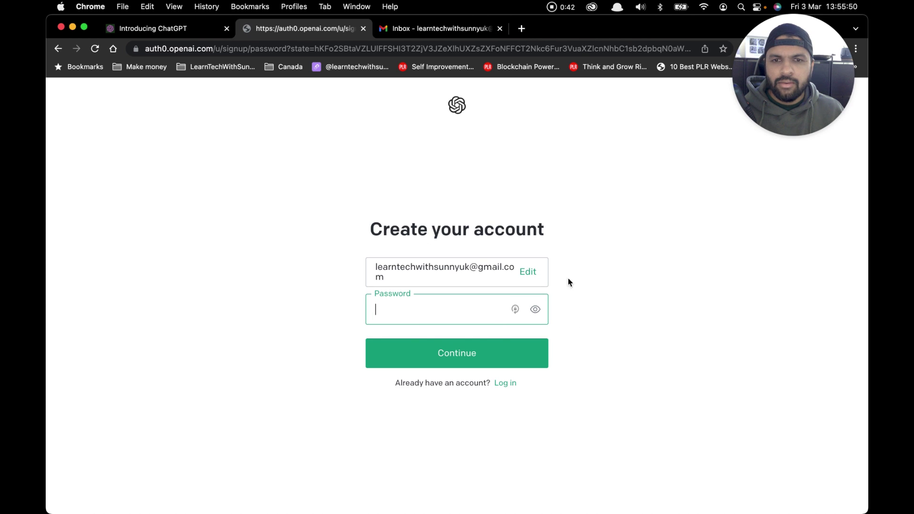
{"action": "type", "text": "********"}
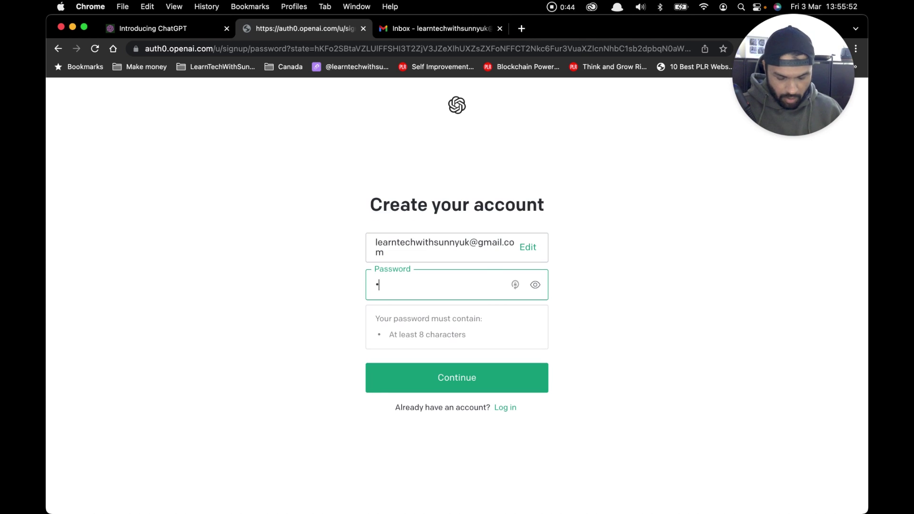
{"action": "type", "text": "**"}
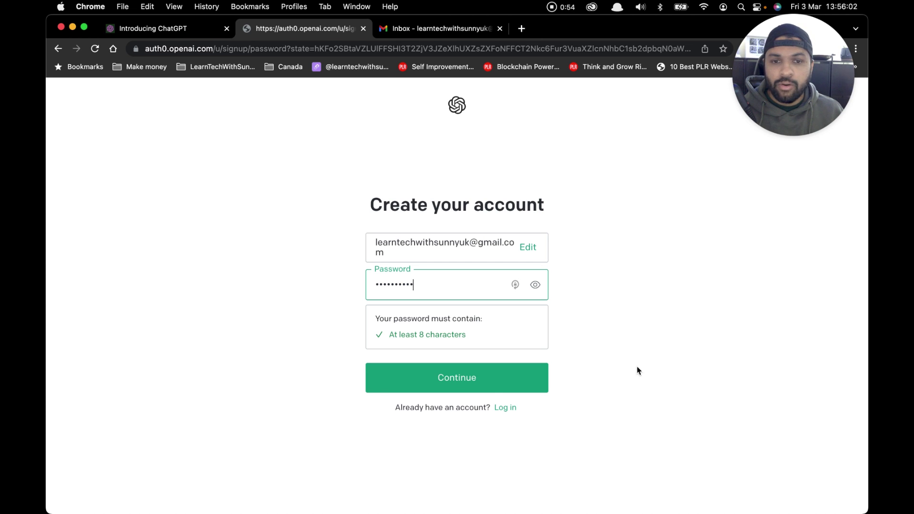
Step: Submit the password, then open OpenAI's 'Verify your email' message in Gmail
{"action": "left_click", "coordinate": [469, 382]}
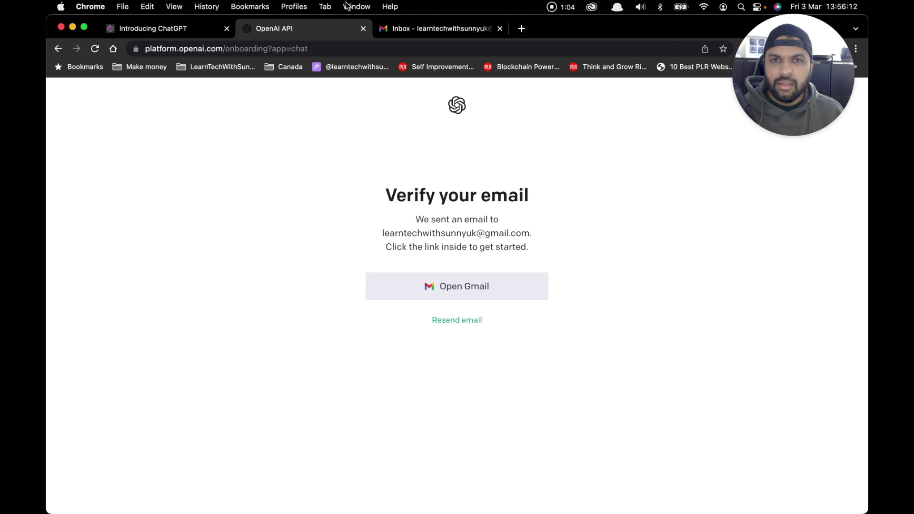
{"action": "left_click", "coordinate": [428, 30]}
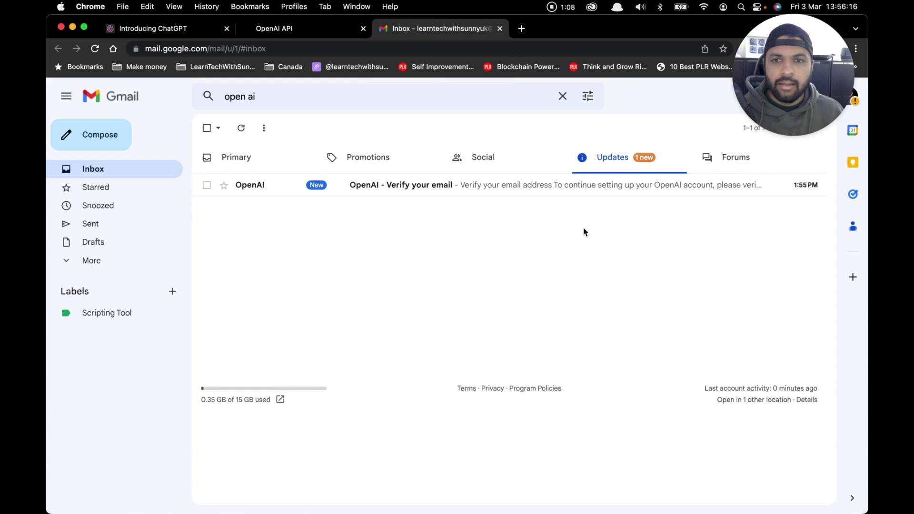
{"action": "left_click", "coordinate": [258, 186]}
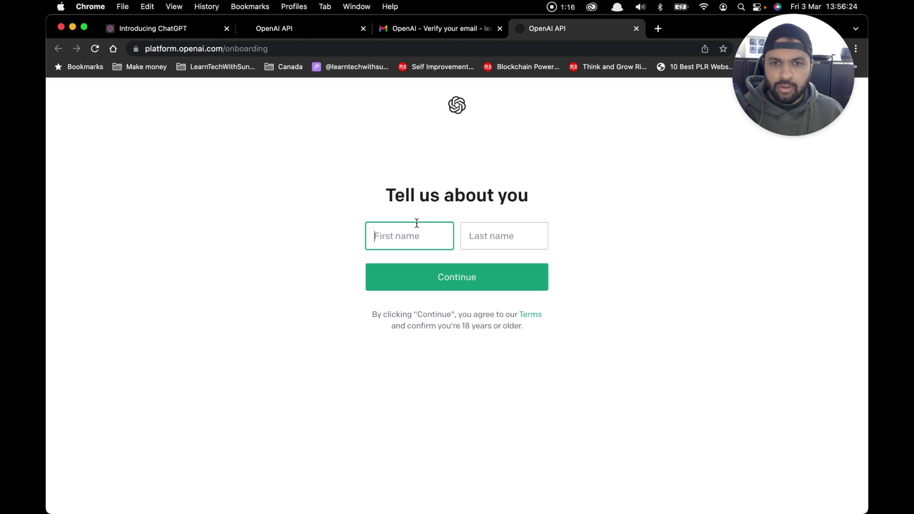
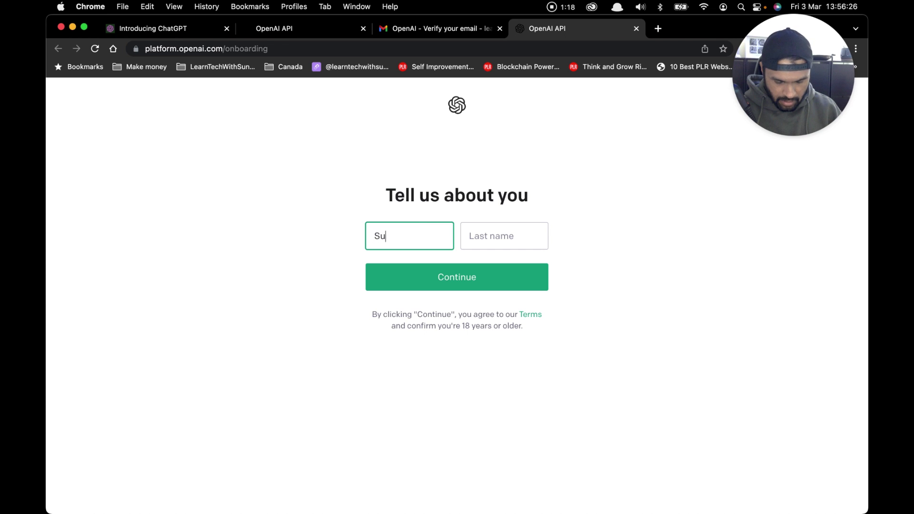
Step: Fill in the user's first and last name on the 'Tell us about you' form
{"action": "key", "text": "Tab"}
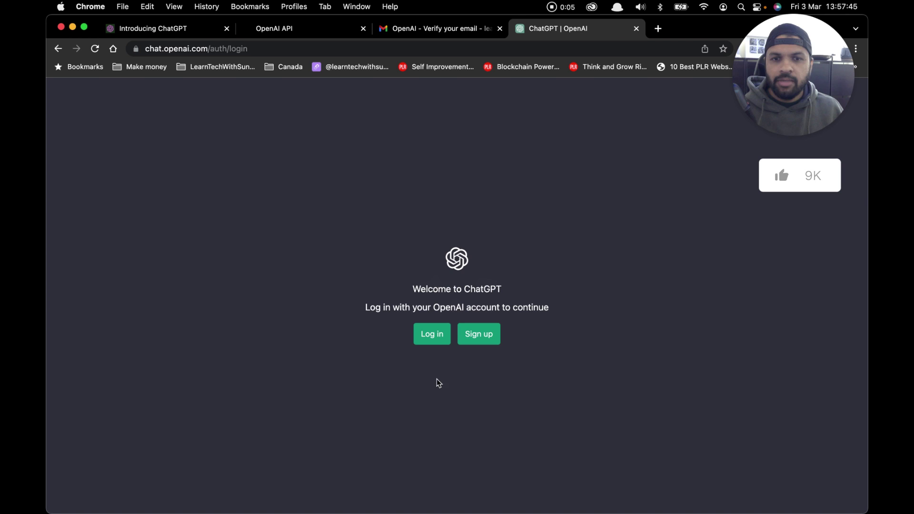
Step: Log in to ChatGPT with Continue with Google, choosing the Google account
{"action": "left_click", "coordinate": [434, 340]}
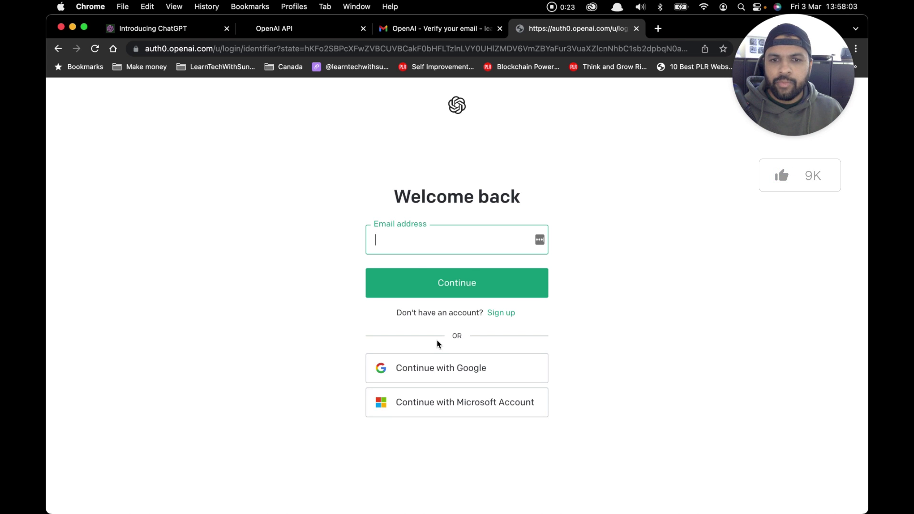
{"action": "left_click", "coordinate": [440, 370]}
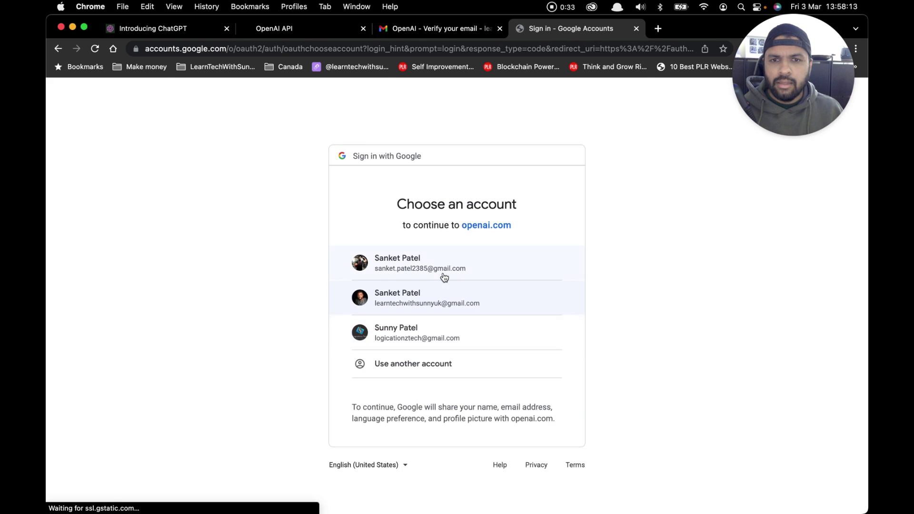
{"action": "left_click", "coordinate": [443, 269]}
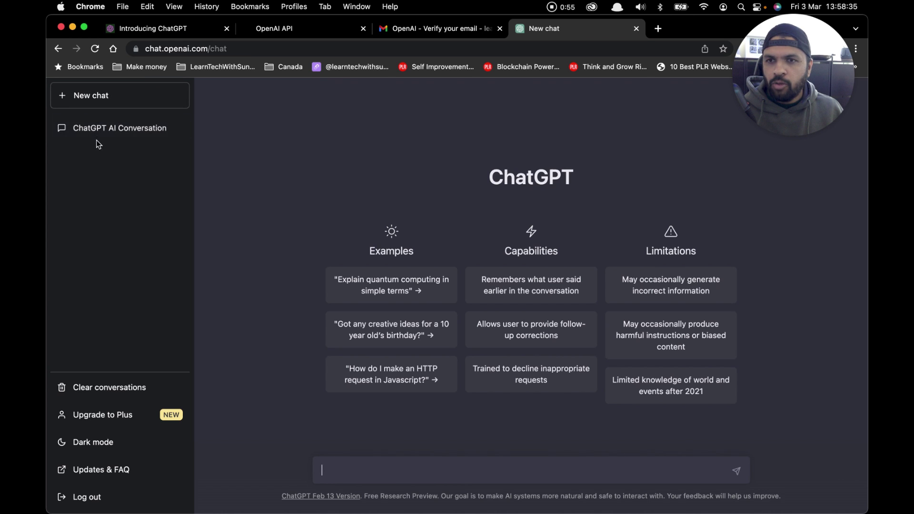
Step: Clear all past conversations and bring up the Free vs ChatGPT Plus plans window
{"action": "left_click", "coordinate": [119, 395]}
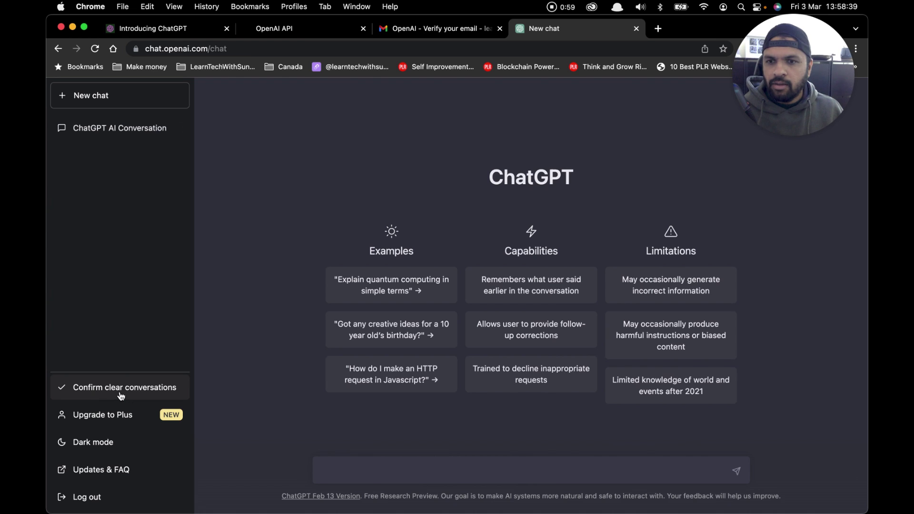
{"action": "left_click", "coordinate": [121, 395]}
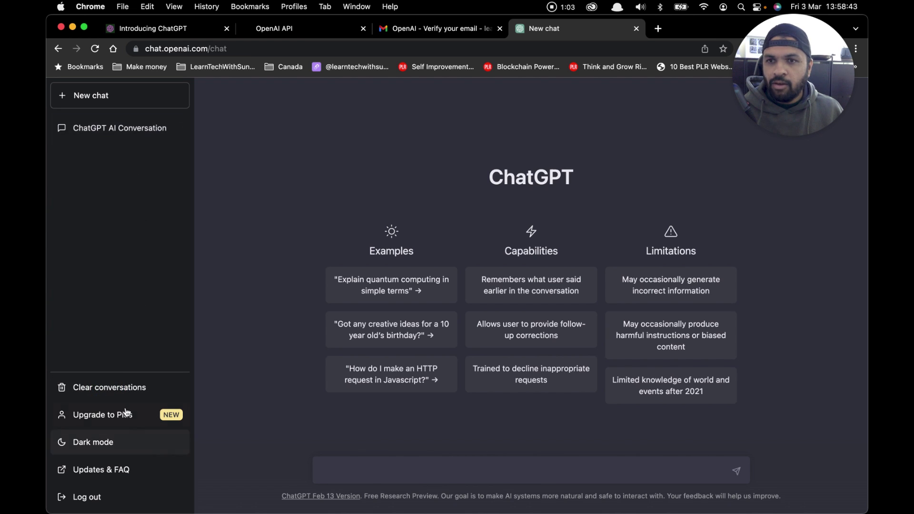
{"action": "left_click", "coordinate": [116, 393]}
{"action": "left_click", "coordinate": [113, 402]}
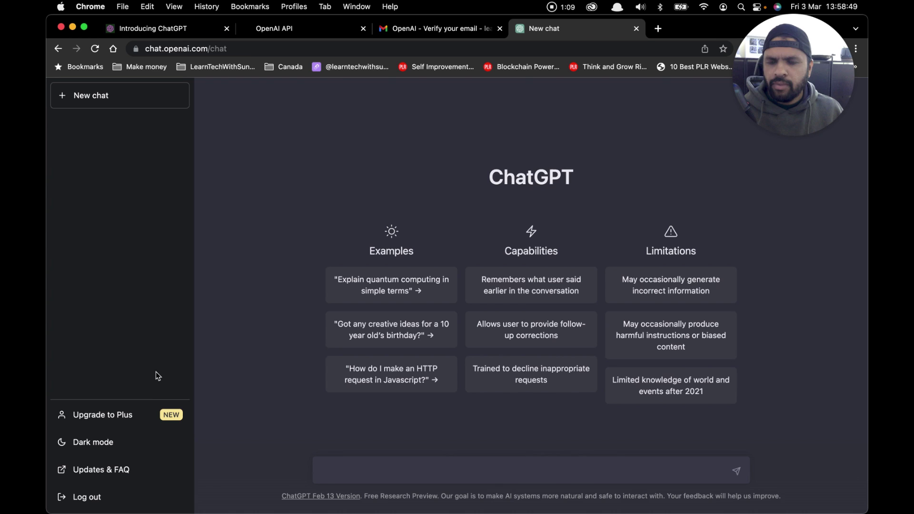
{"action": "left_click", "coordinate": [108, 418]}
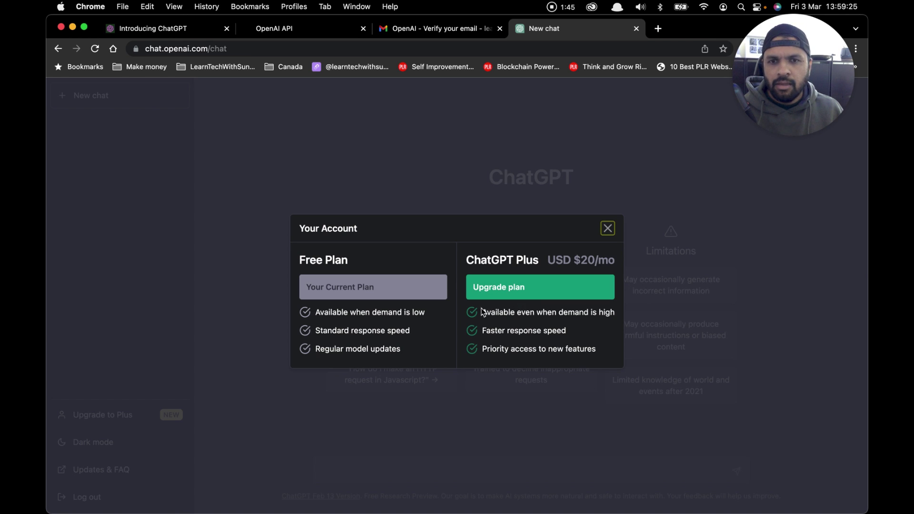
Step: Close the plans dialog and try light mode before settling back on dark mode
{"action": "left_click", "coordinate": [608, 230]}
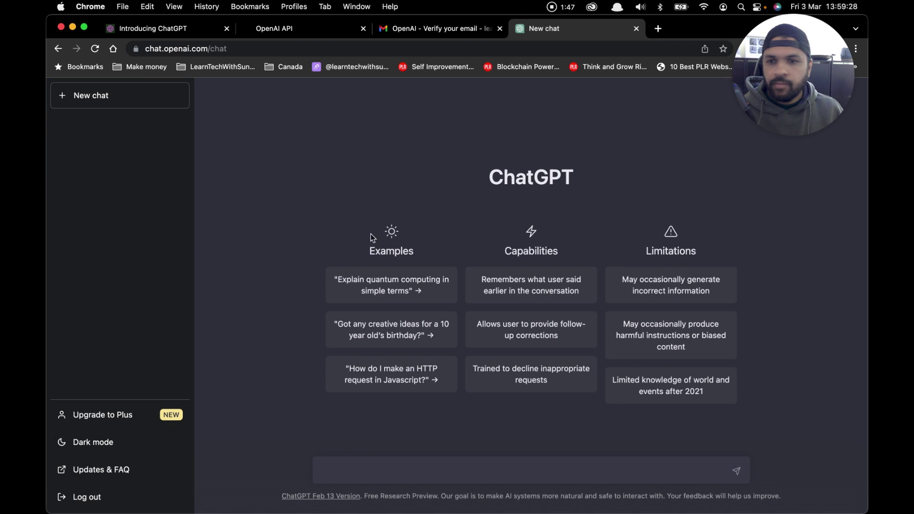
{"action": "left_click", "coordinate": [113, 442]}
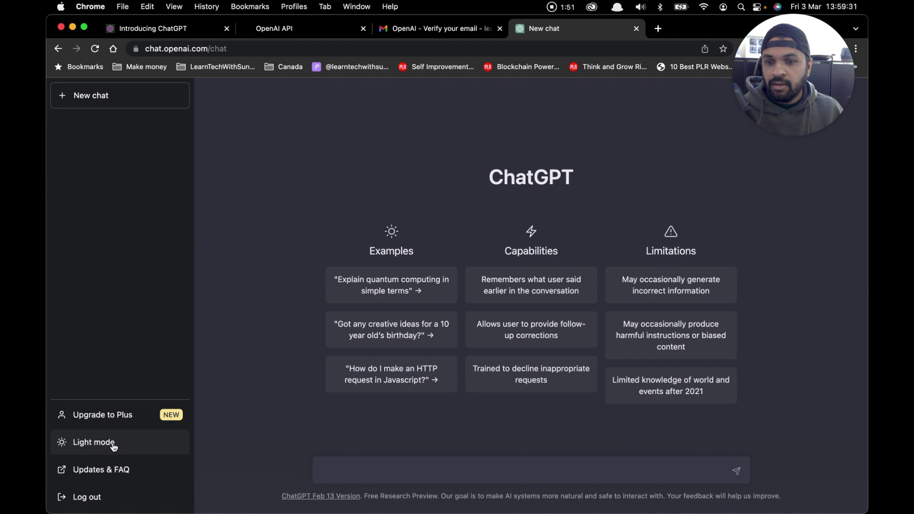
{"action": "left_click", "coordinate": [94, 447]}
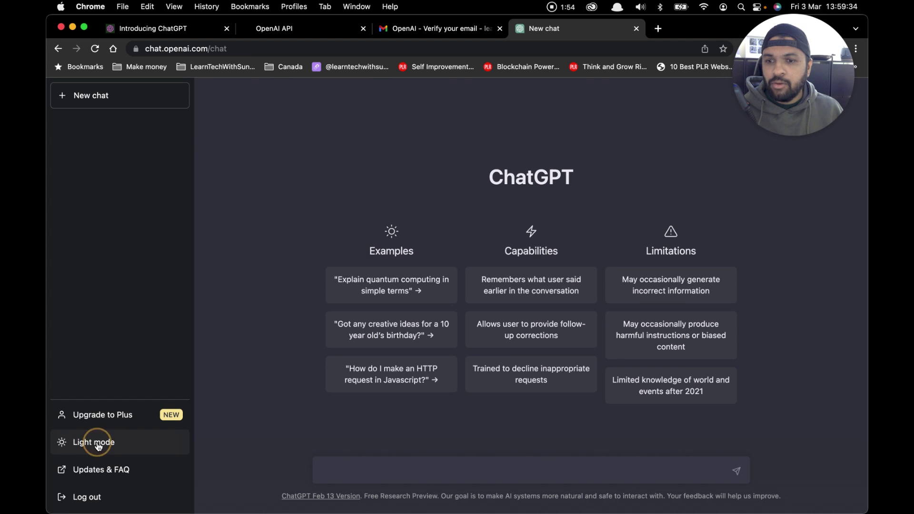
{"action": "left_click", "coordinate": [96, 446]}
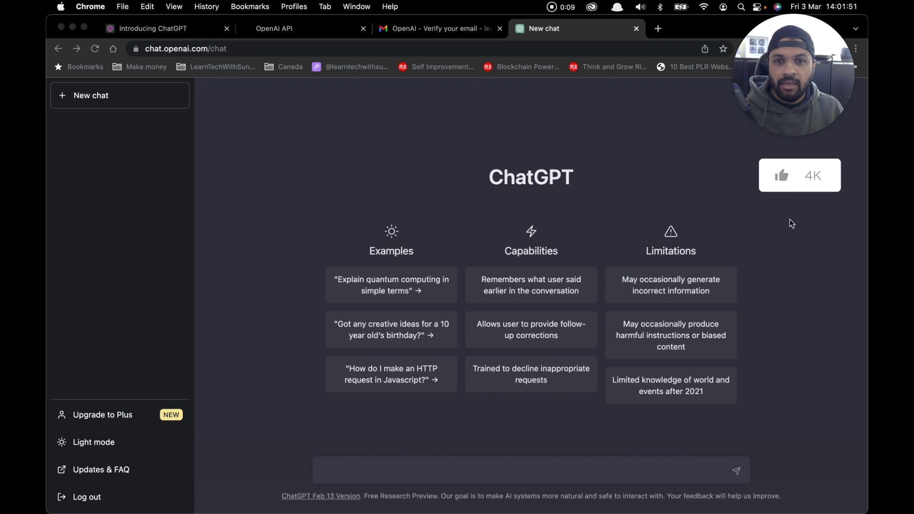
Step: Ask ChatGPT for an essay of about 200 words about the Burj Khalifa
{"action": "left_click", "coordinate": [481, 478]}
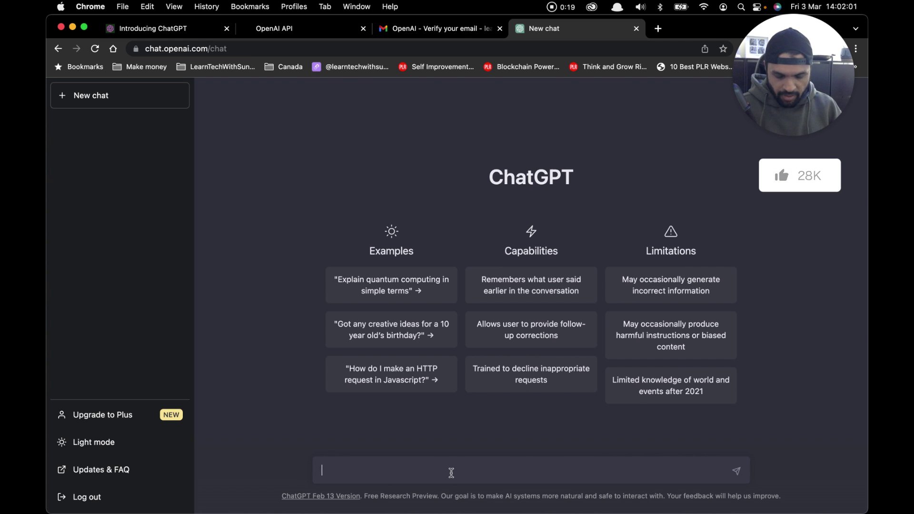
{"action": "type", "text": "write an e"}
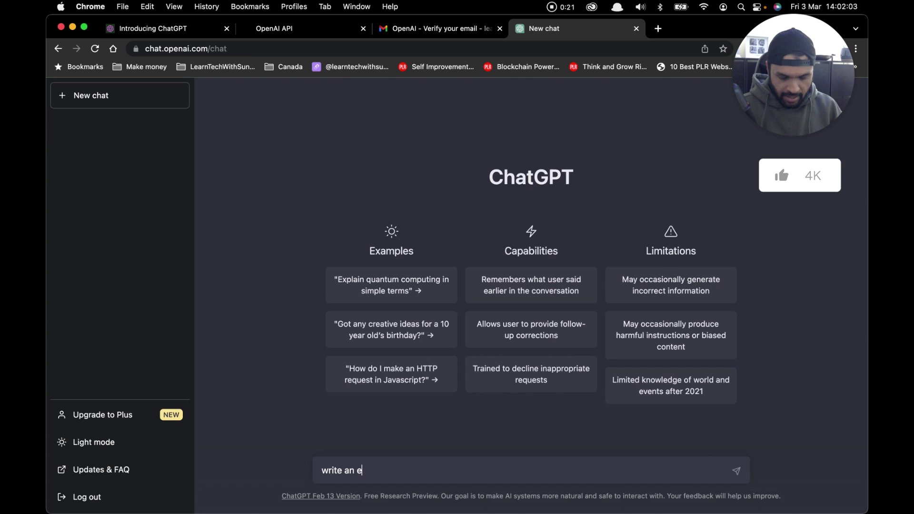
{"action": "type", "text": "ssay o"}
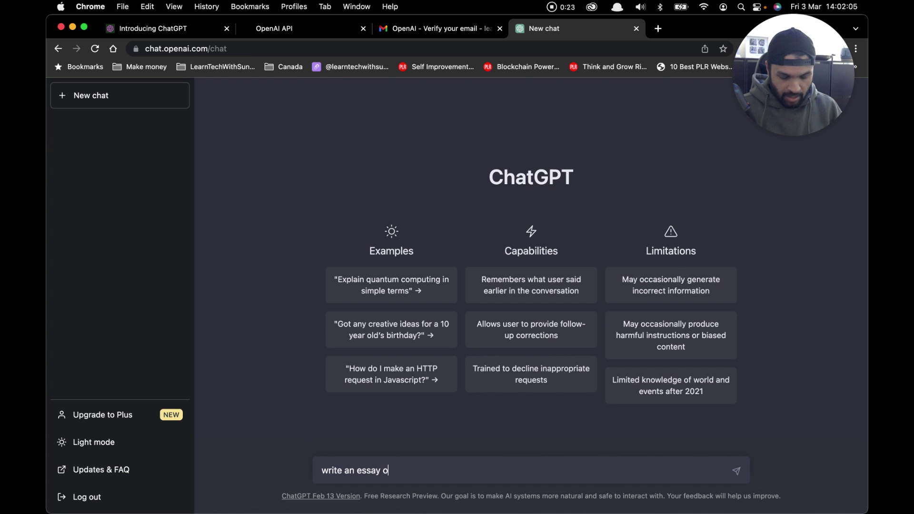
{"action": "type", "text": "f about 200 "}
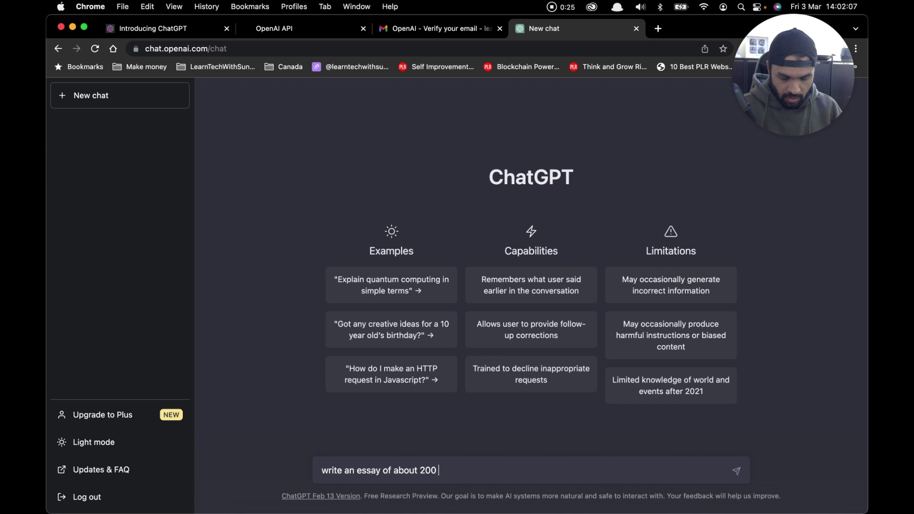
{"action": "type", "text": "words abou"}
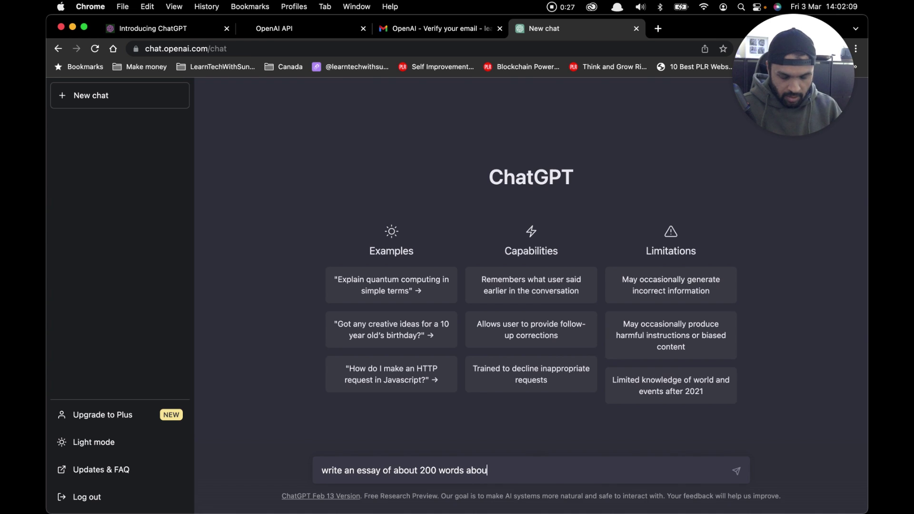
{"action": "type", "text": "t burj"}
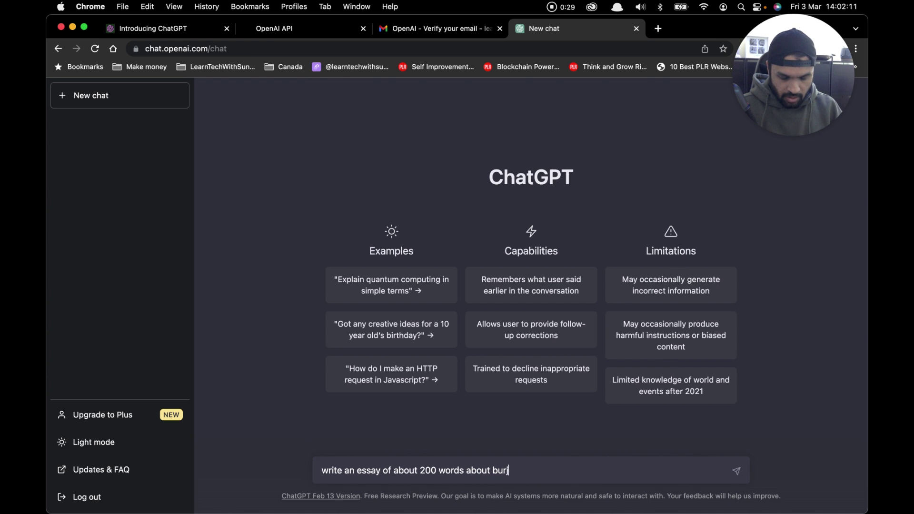
{"action": "type", "text": " khalifa"}
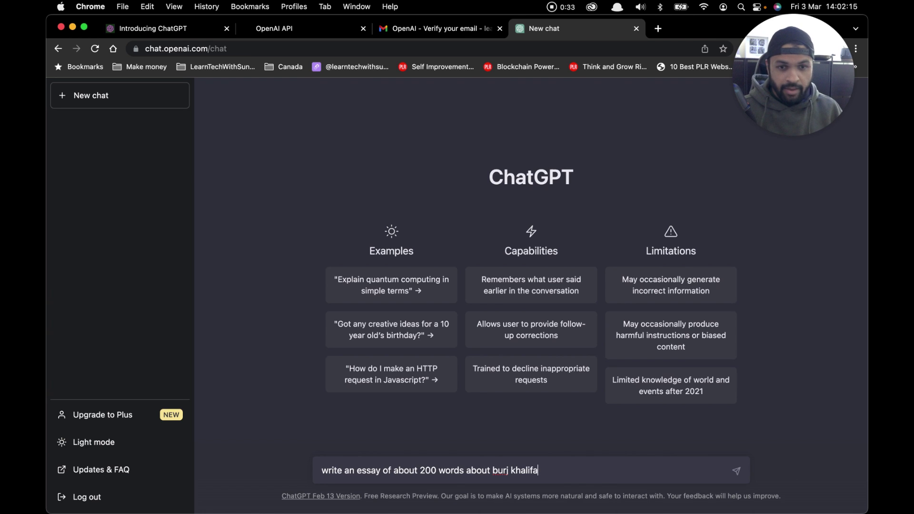
{"action": "key", "text": "Return"}
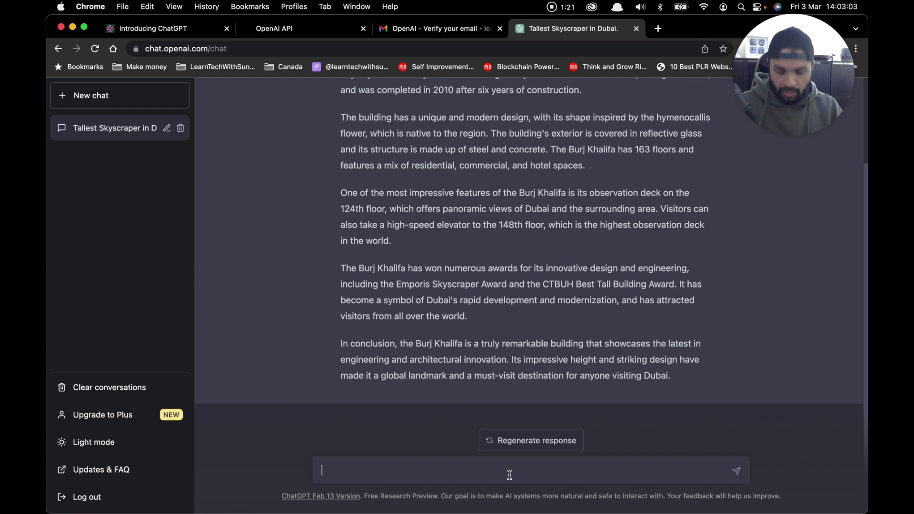
Step: Request PHP code for a database connection
{"action": "type", "text": "Write a code"}
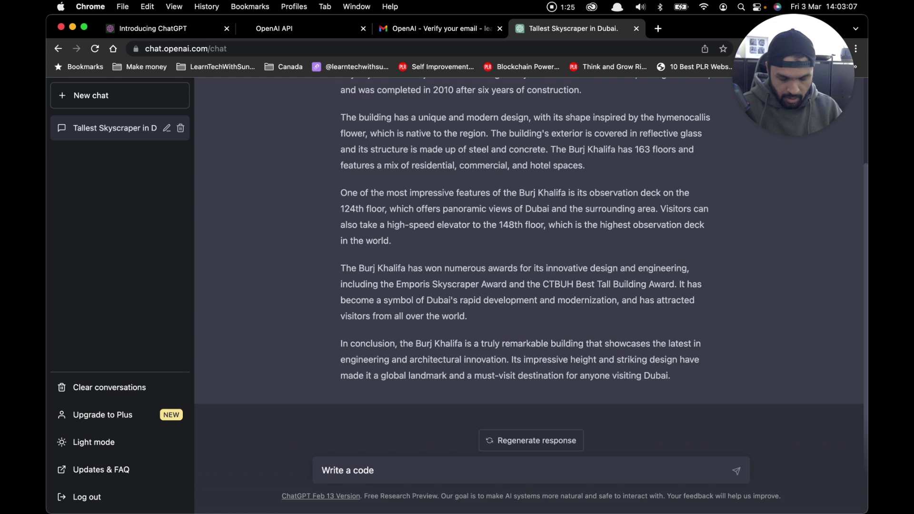
{"action": "type", "text": " in php "}
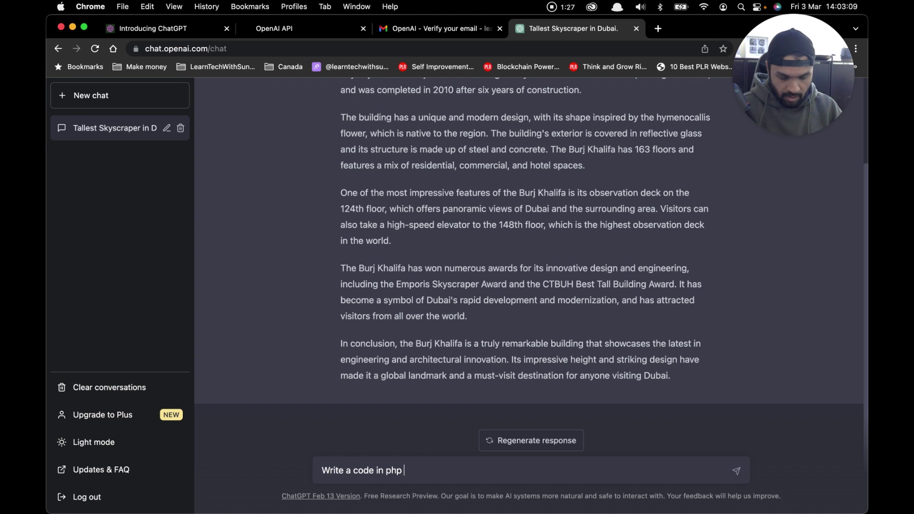
{"action": "type", "text": "for database"}
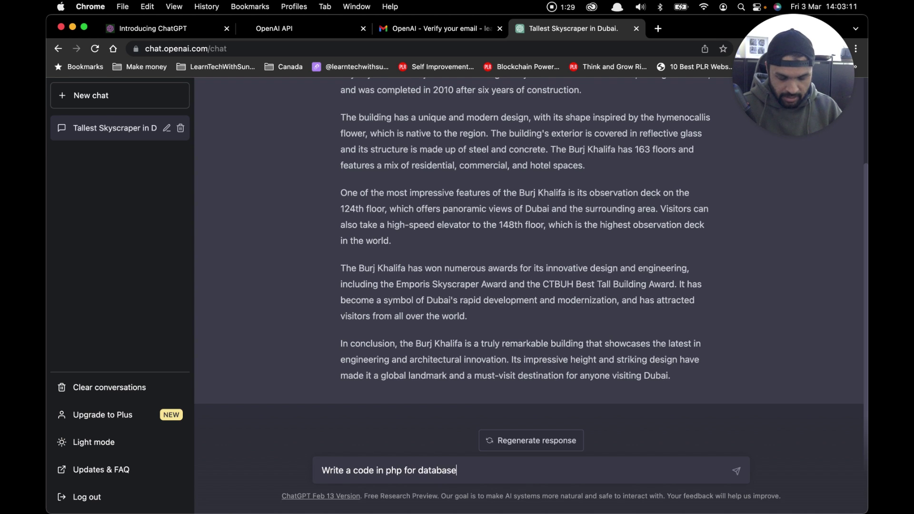
{"action": "type", "text": " connection"}
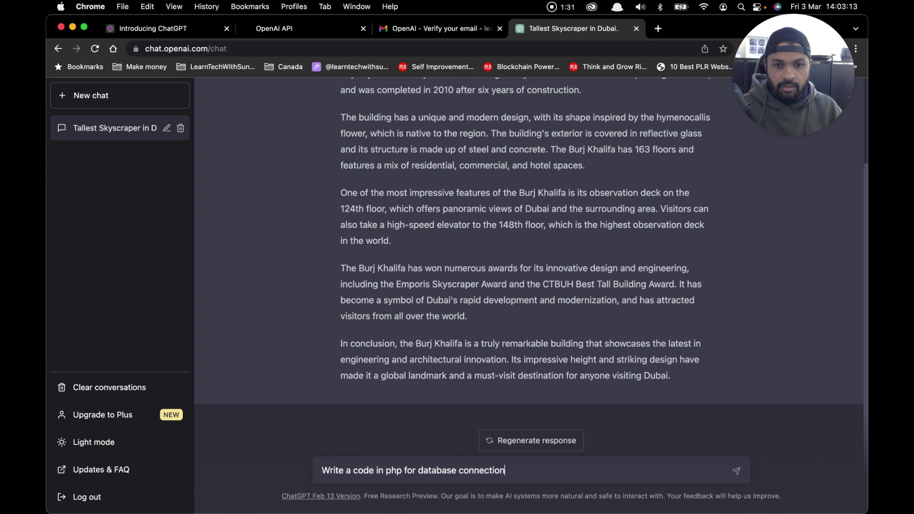
{"action": "key", "text": "Return"}
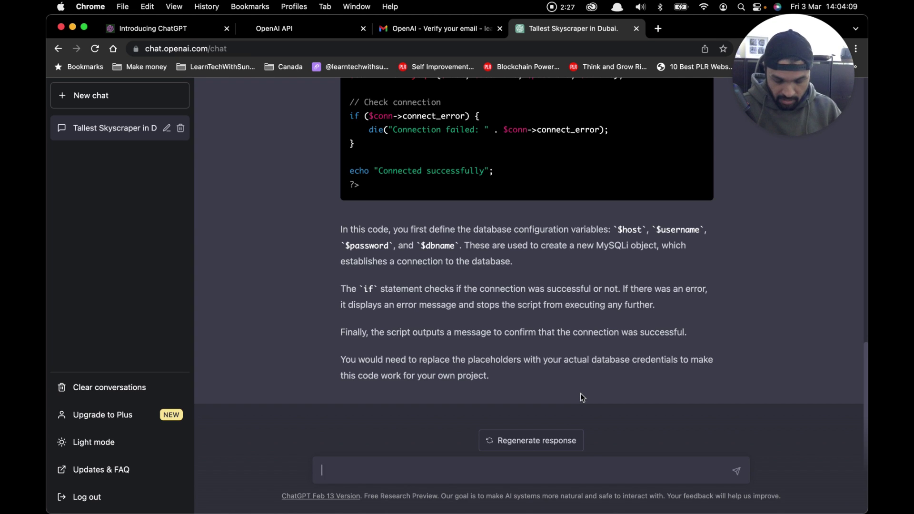
{"action": "type", "text": "What is the"}
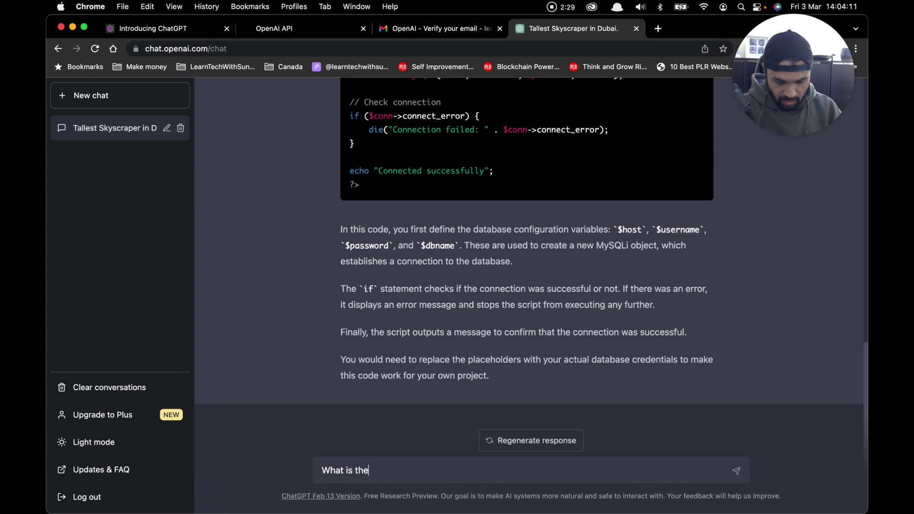
{"action": "type", "text": " squa"}
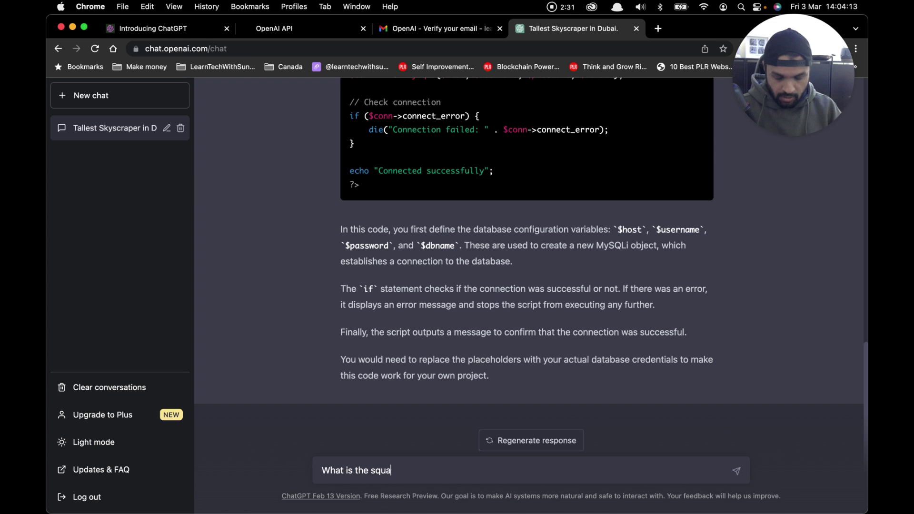
{"action": "type", "text": "re root of"}
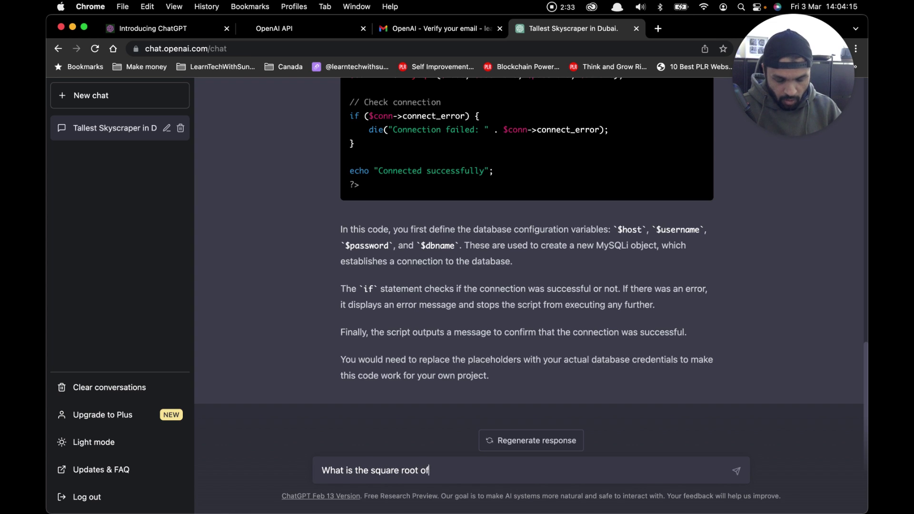
{"action": "type", "text": " 4353536262"}
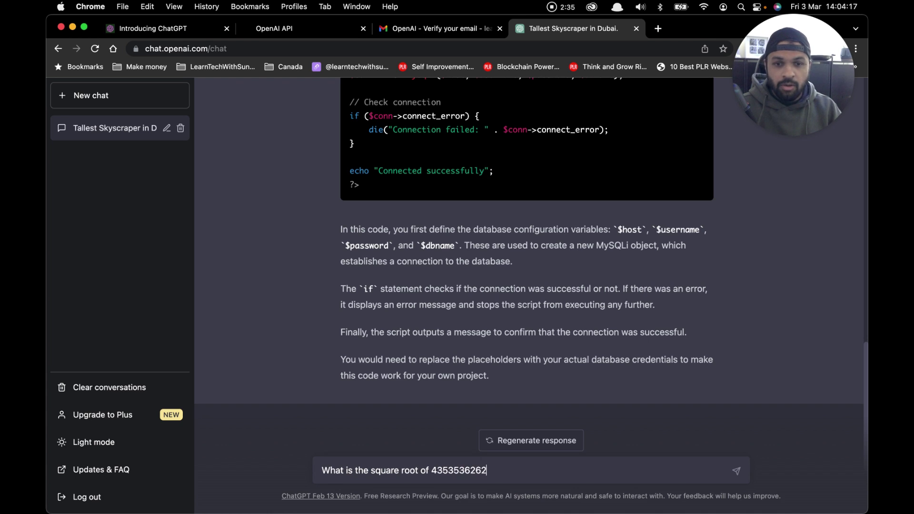
{"action": "key", "text": "Return"}
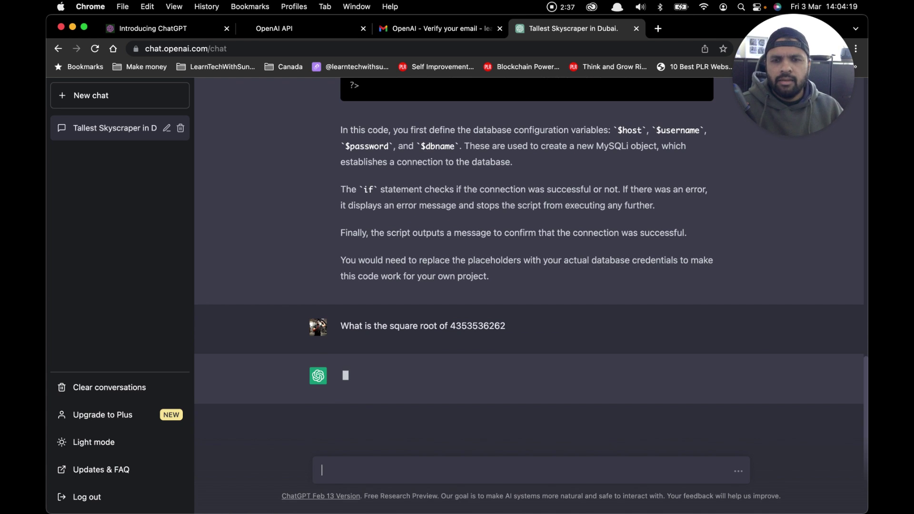